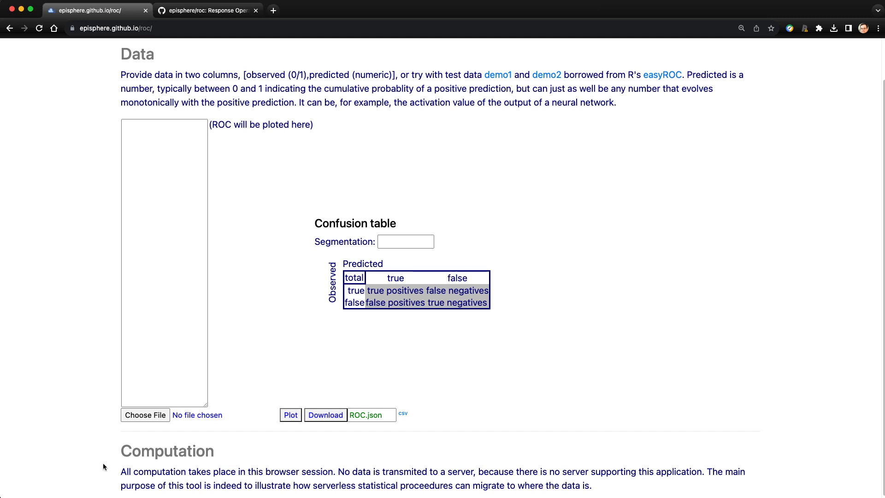
Open the project's GitHub repository, then return to the ROC page.
scroll(218, 436, up, 2)
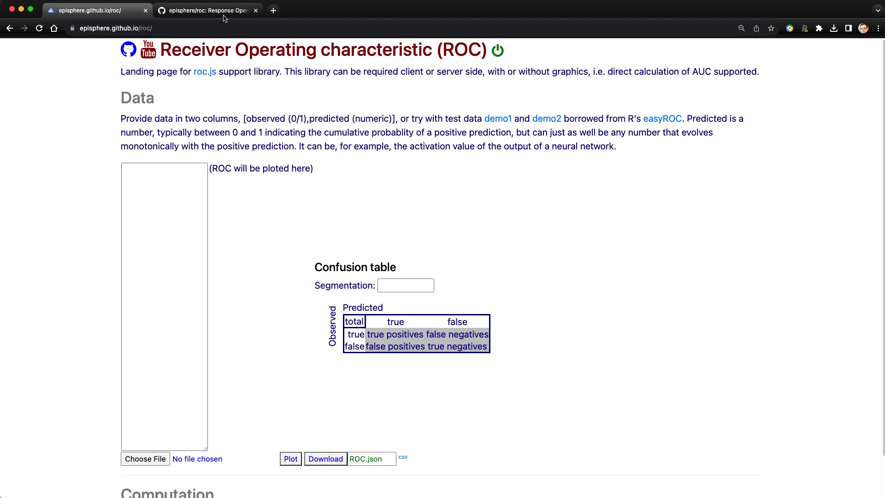
click(128, 54)
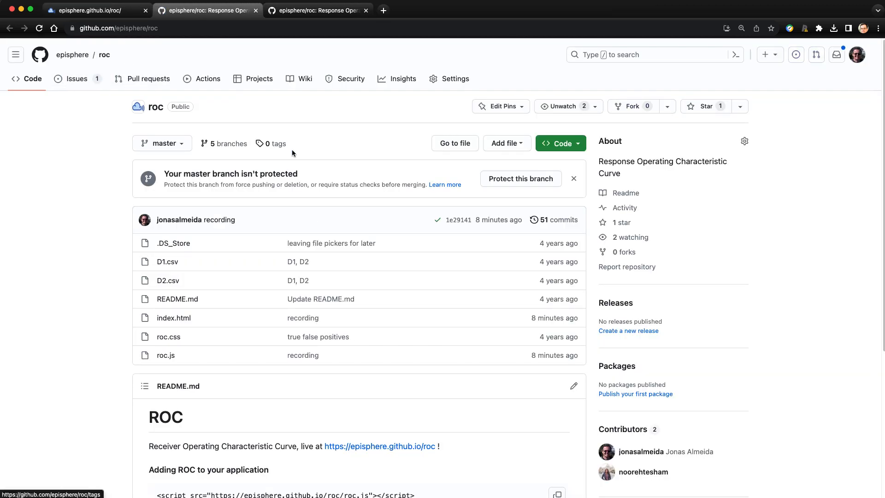
click(83, 12)
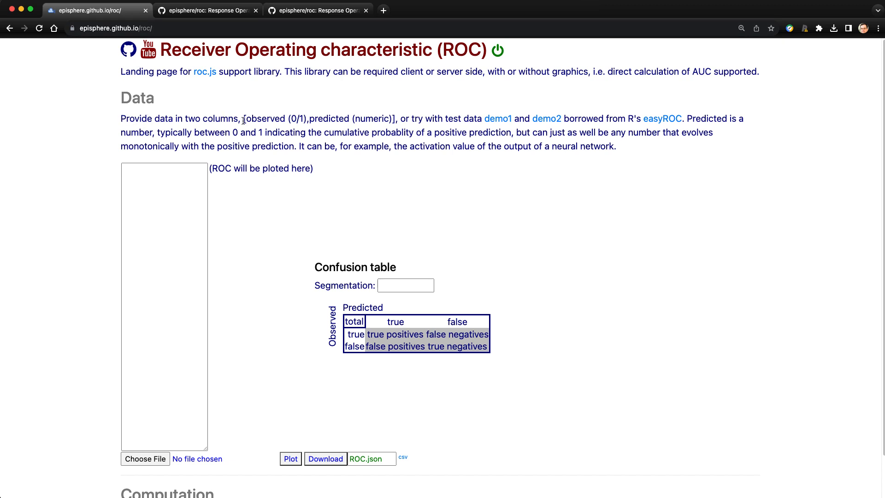
Load the demo1 test data to plot its ROC curve and confusion table.
drag(244, 121, 395, 120)
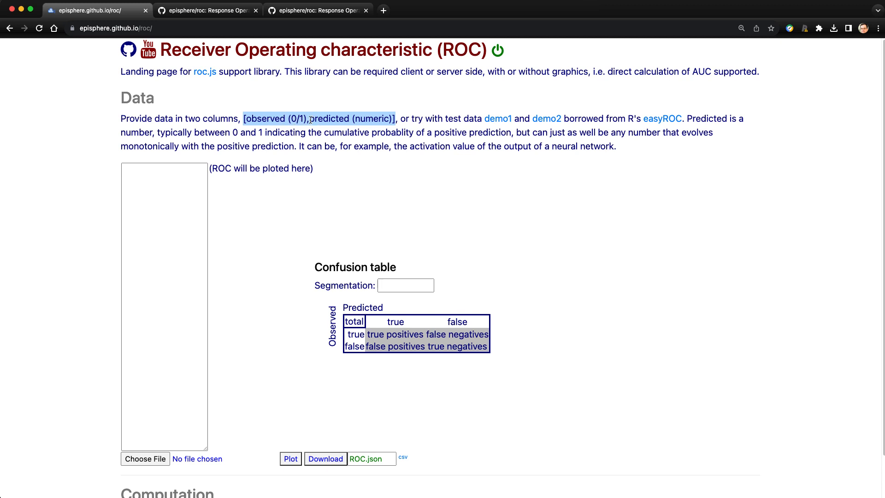
click(310, 120)
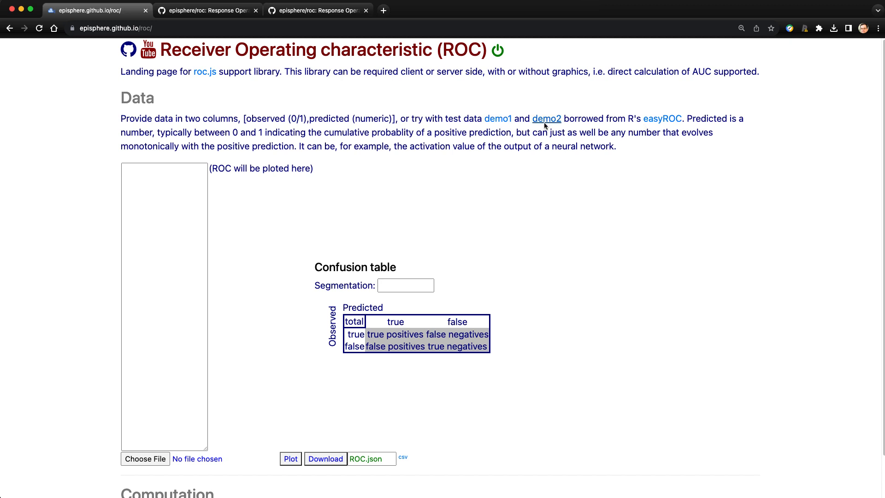
click(497, 122)
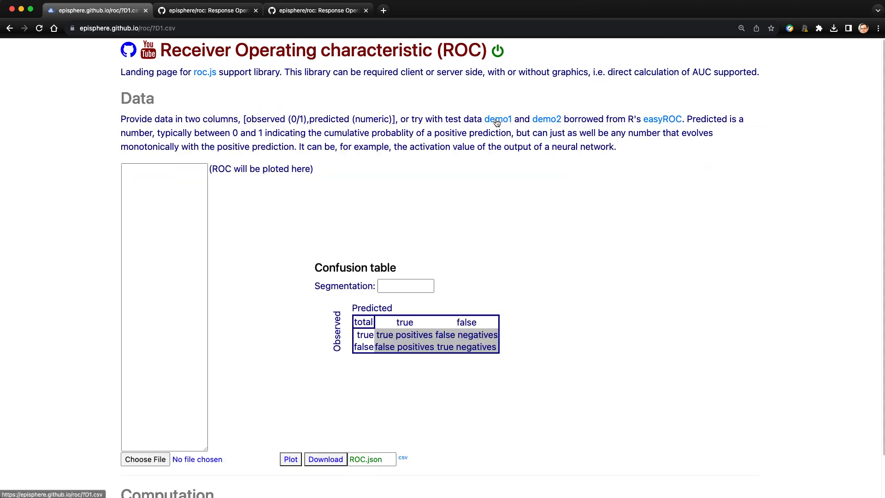
scroll(497, 121, down, 1)
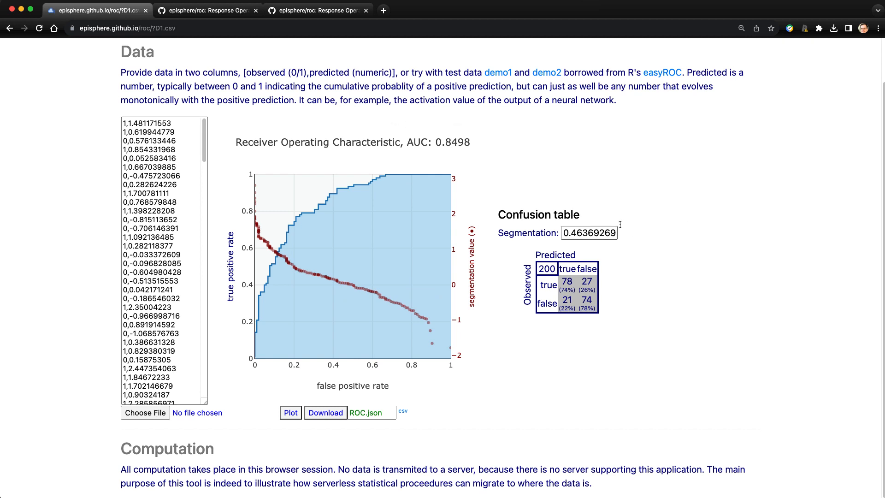
Try segmentation values of -1 and 2 in the confusion table.
drag(564, 234, 661, 237)
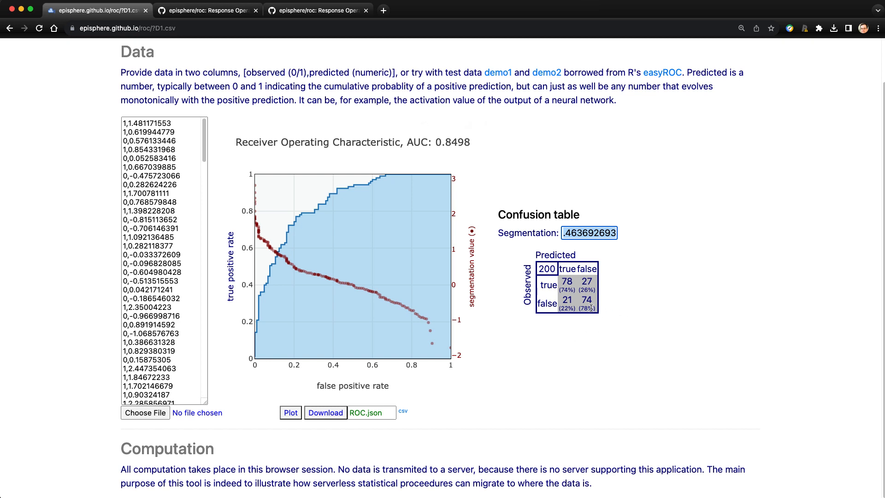
text(-1)
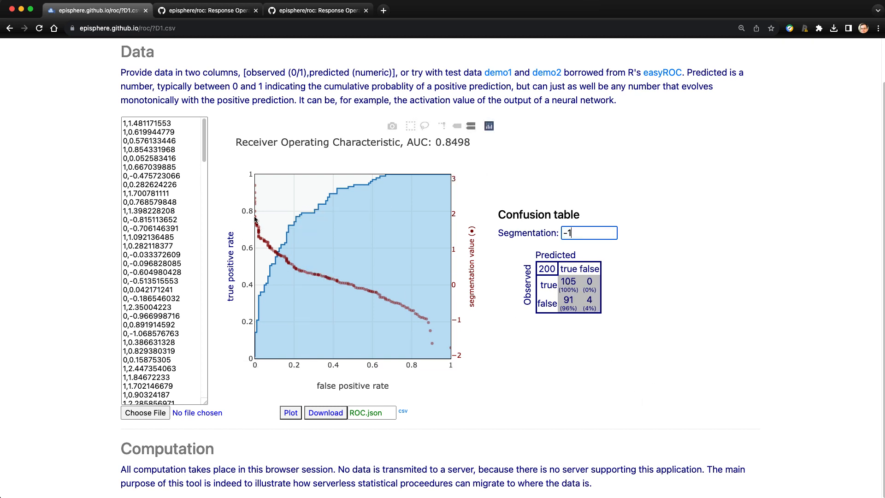
drag(575, 232, 551, 232)
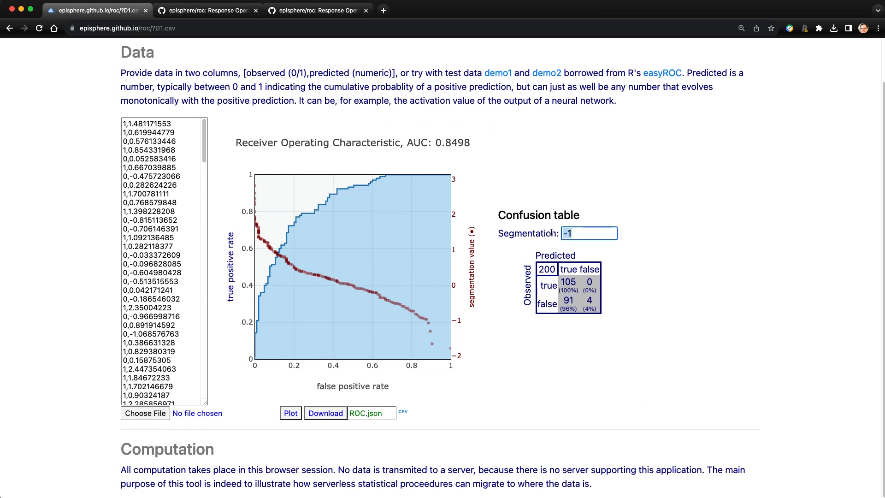
text(2)
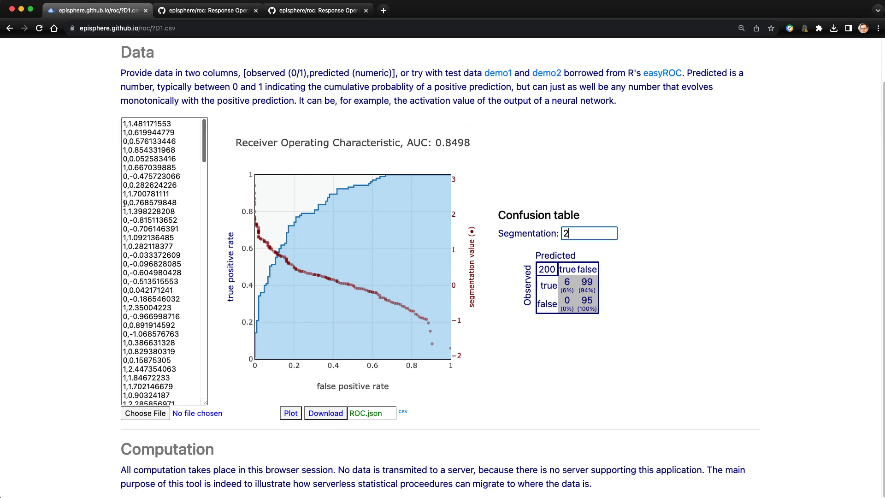
Delete the data rows from 0,0.768579848 through 0,0.15875305 and replot the ROC curve.
drag(123, 203, 185, 360)
key(BackSpace)
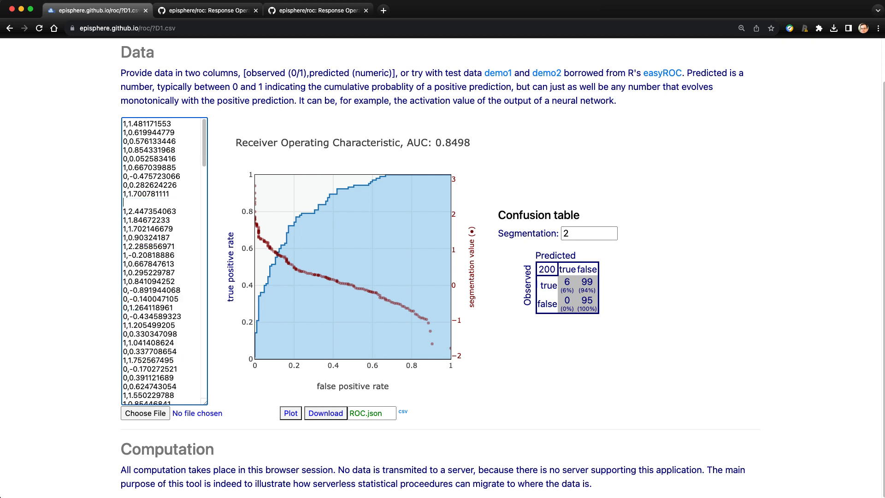
click(291, 414)
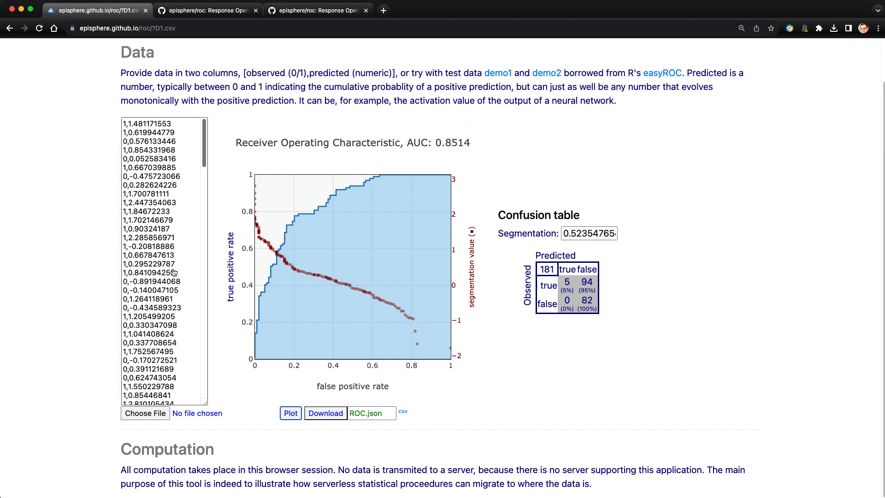
Open the raw D1.csv file by removing the question mark from the page's URL.
scroll(499, 85, up, 1)
scroll(499, 85, up, 2)
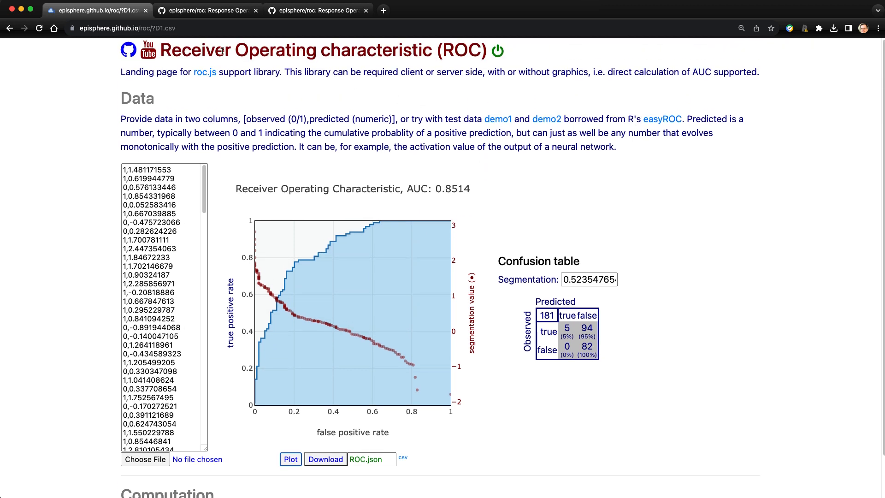
click(153, 28)
click(153, 29)
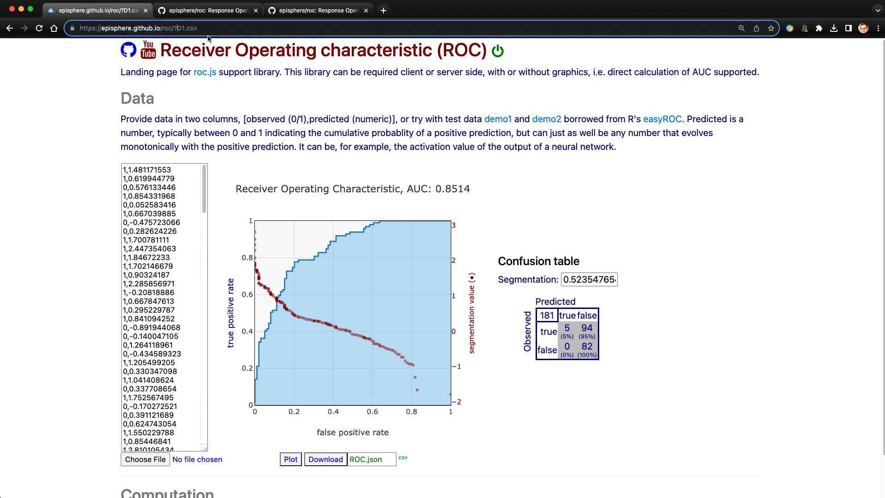
key(BackSpace)
key(Return)
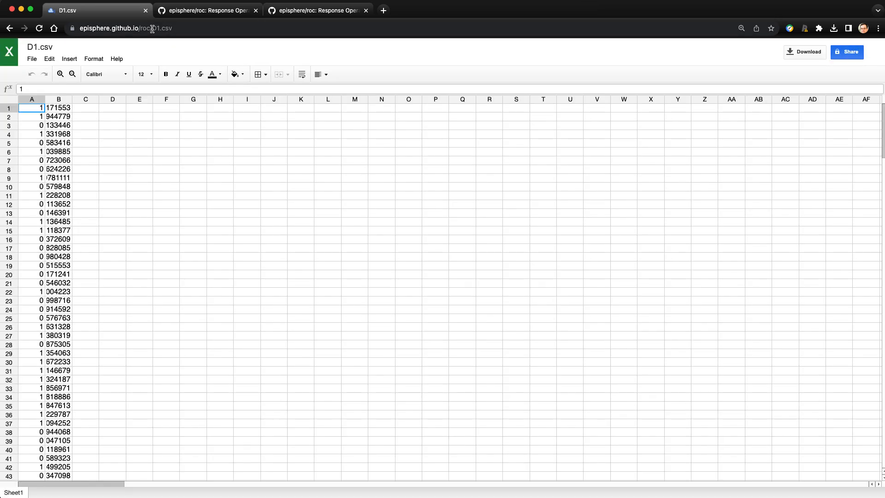
Change the file name in the URL to D2.csv and load that dataset.
click(161, 29)
click(161, 29)
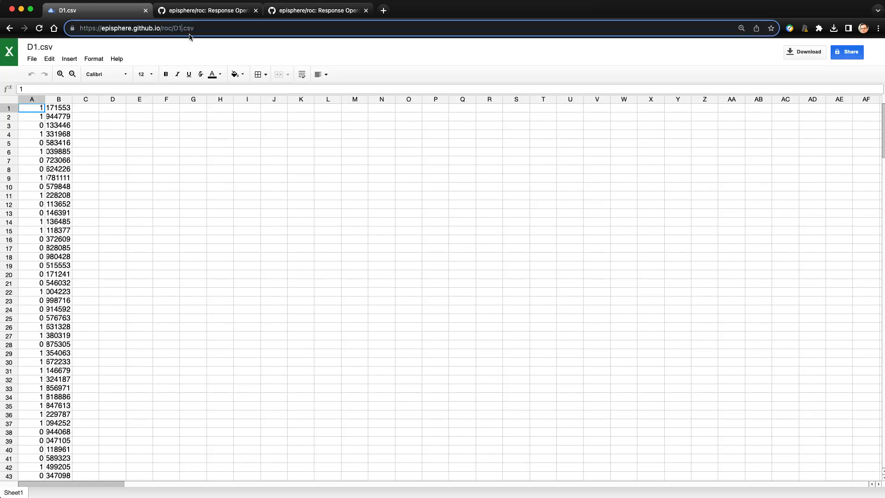
key(BackSpace)
text(2)
key(Return)
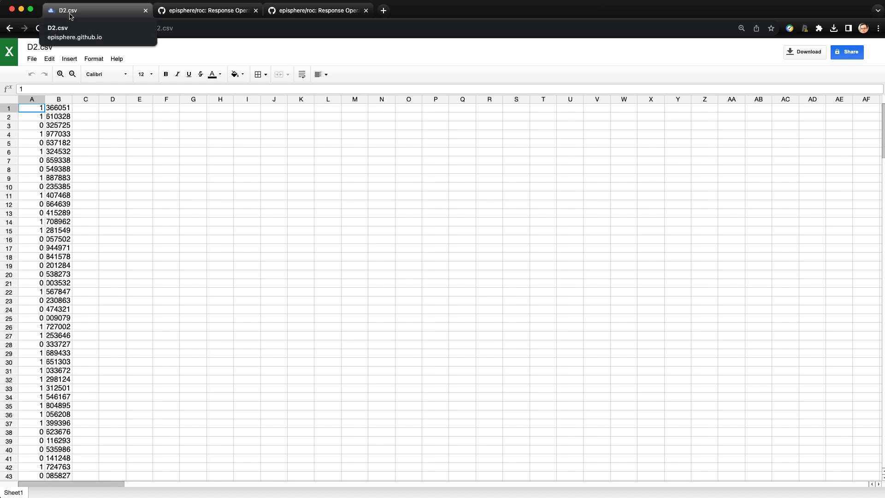
Go back to the ROC page for D1.csv and download the plot data as ROC.json.
click(9, 28)
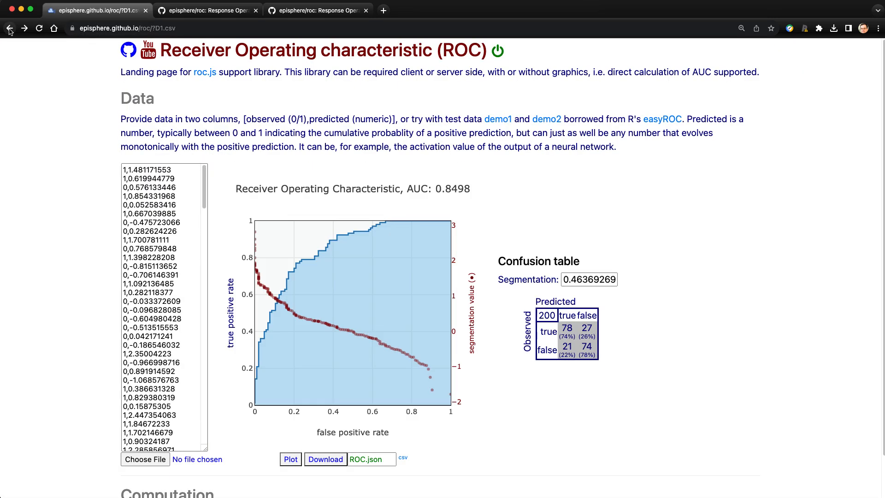
drag(154, 28, 193, 29)
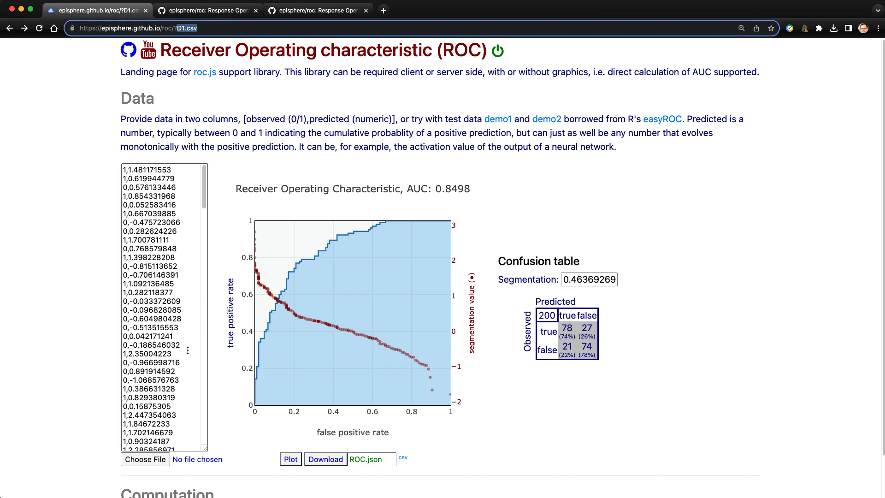
scroll(148, 456, down, 1)
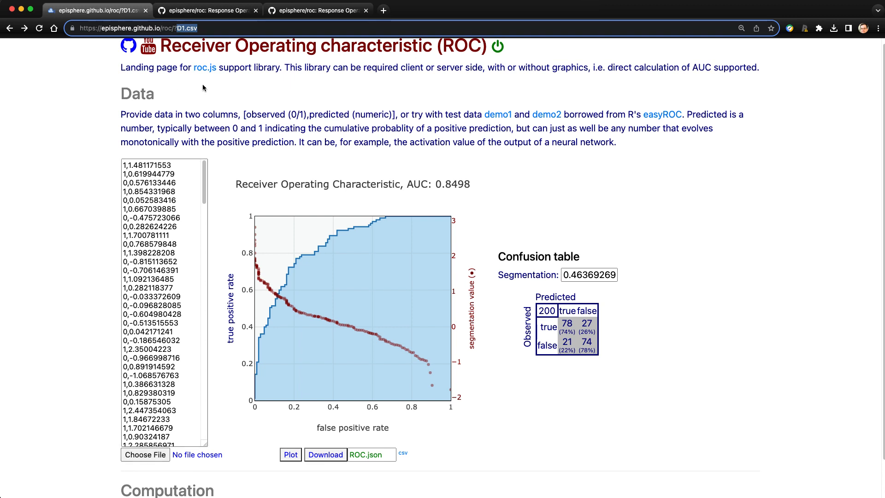
scroll(526, 435, down, 2)
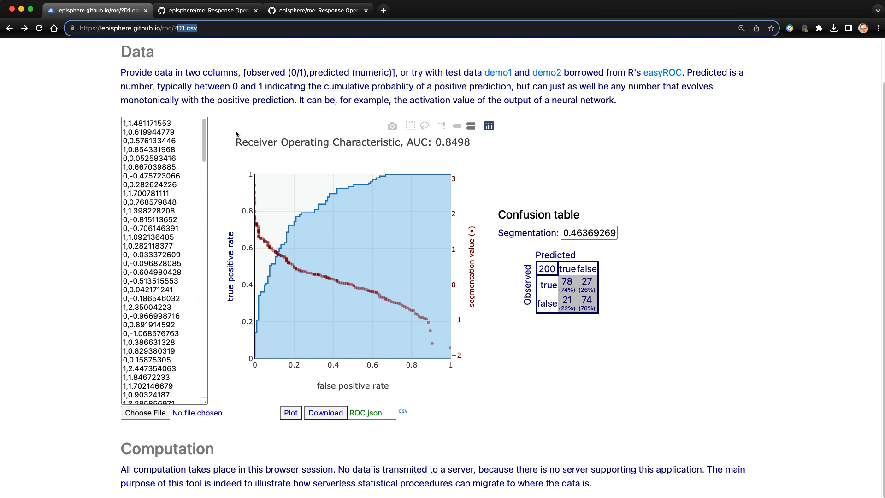
click(322, 416)
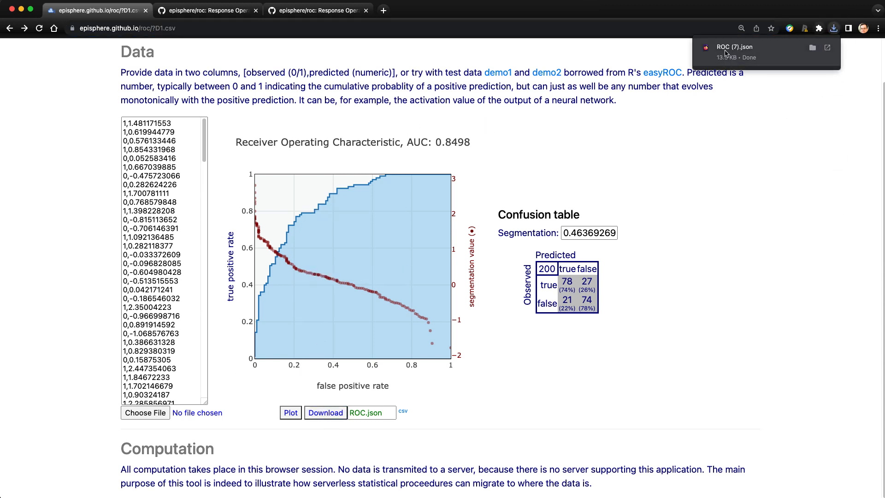
Open the linked CSV conversion page and load the downloaded ROC (7).json file into it.
click(401, 411)
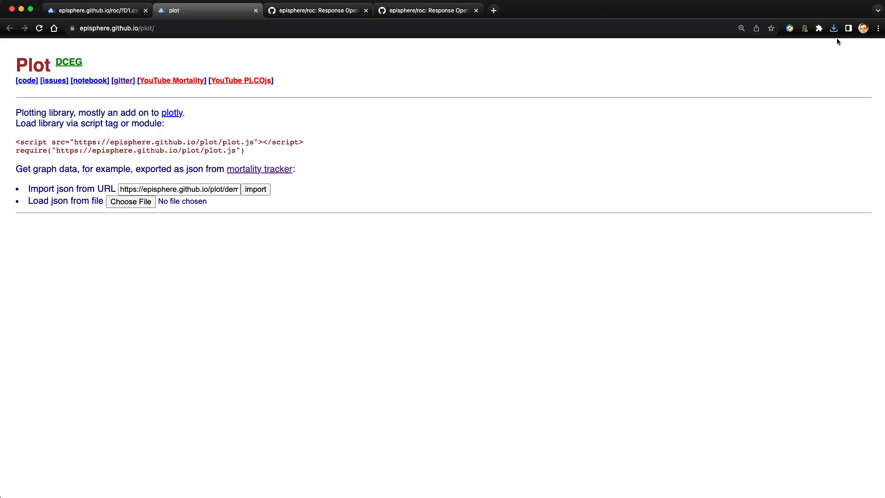
click(834, 28)
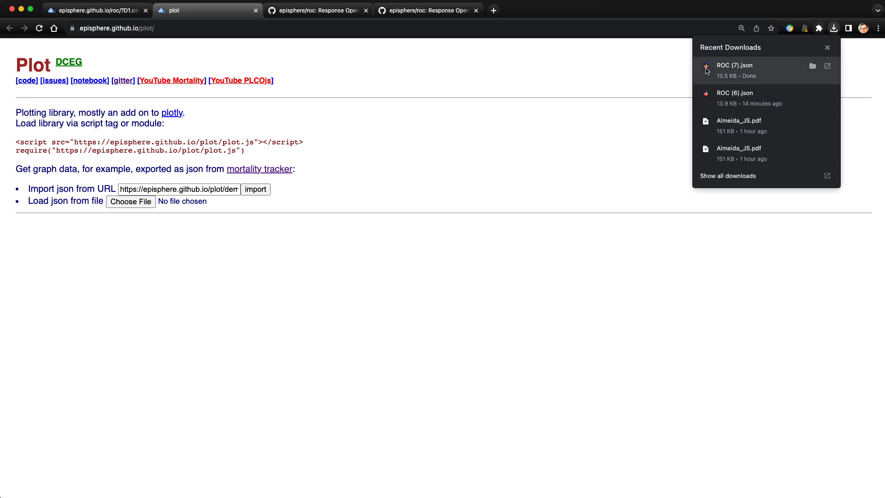
drag(707, 69, 131, 203)
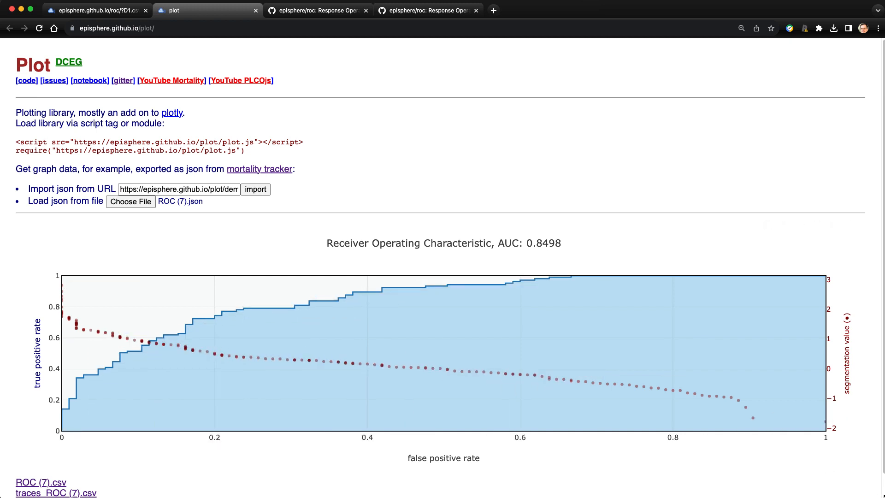
Narrow the browser window to about half the screen, reload the Plot page and load ROC (7).json again.
drag(880, 495, 420, 495)
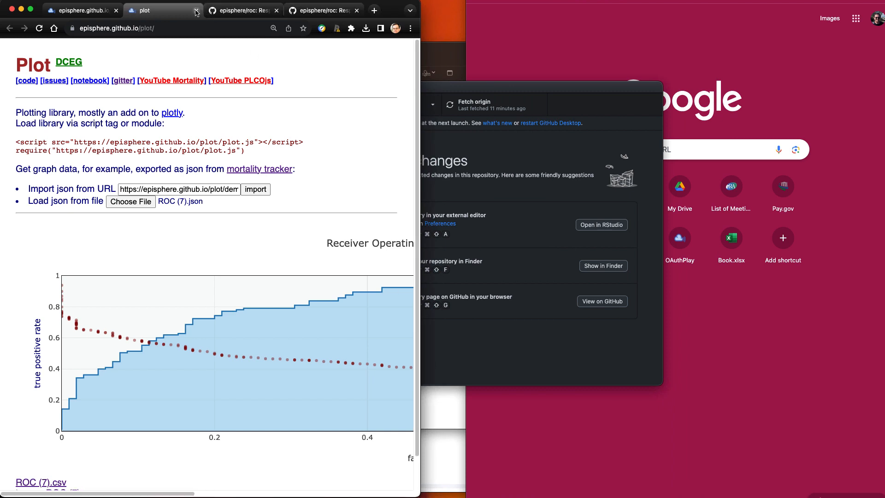
click(39, 28)
click(365, 28)
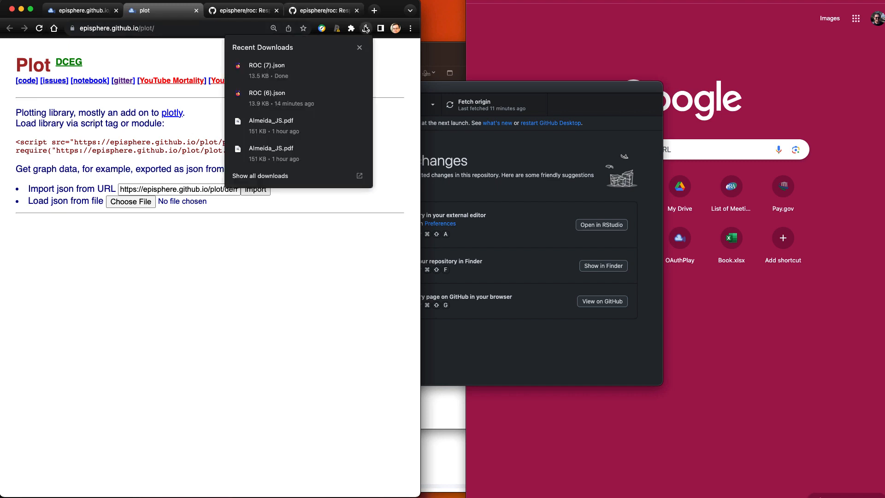
drag(260, 69, 138, 203)
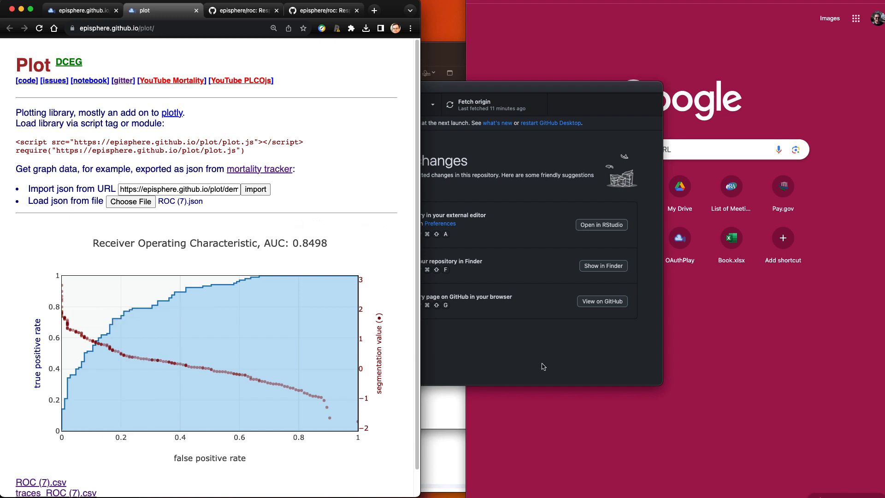
scroll(301, 466, down, 2)
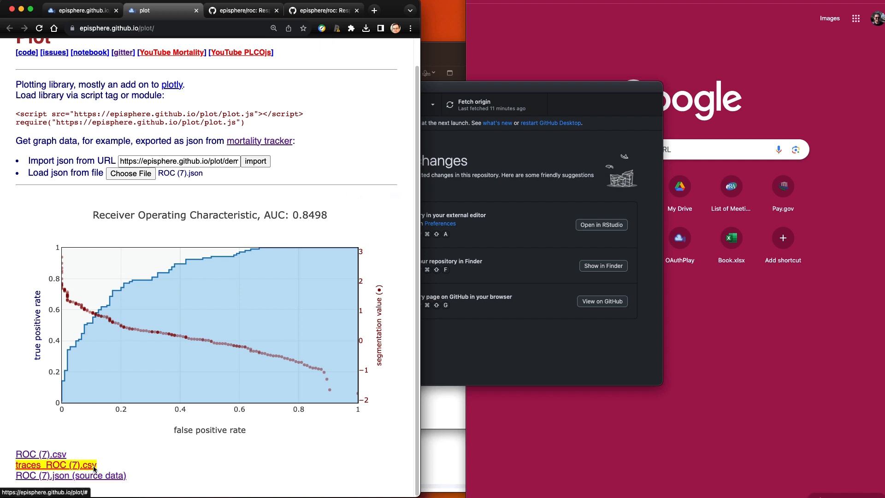
scroll(162, 475, up, 1)
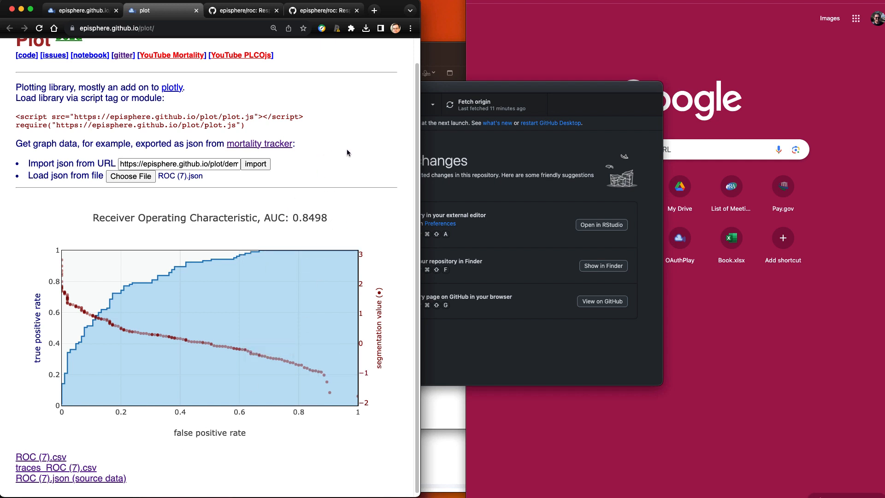
scroll(346, 153, up, 2)
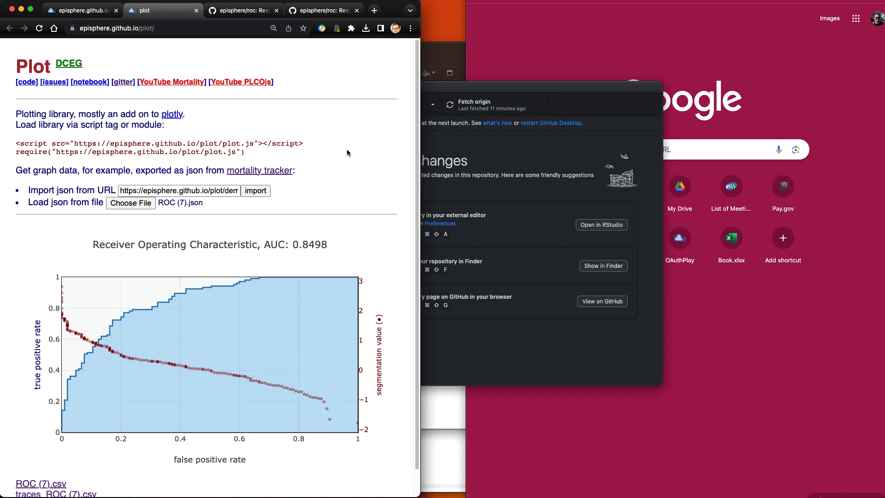
Return to the ROC page and open its GitHub repository.
click(59, 9)
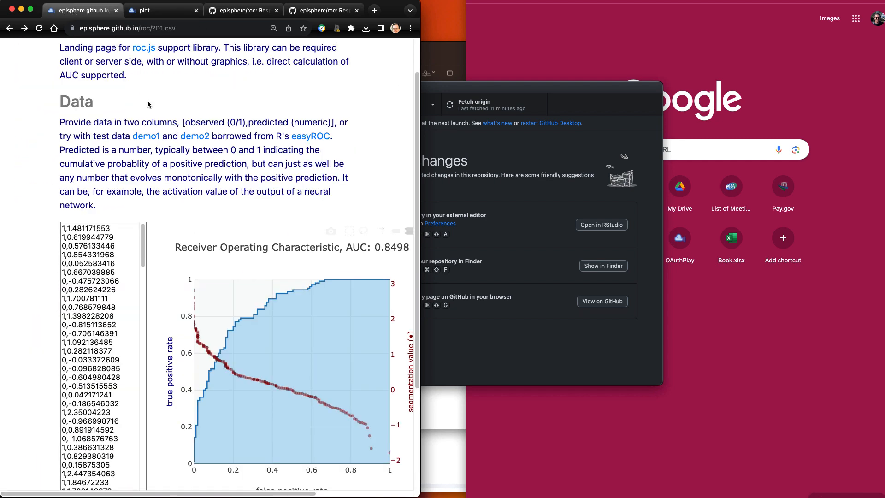
scroll(68, 59, up, 3)
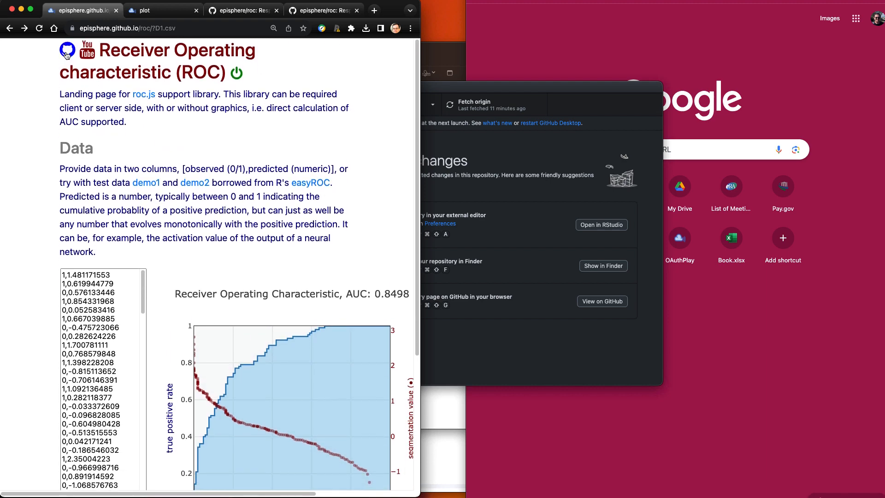
click(66, 54)
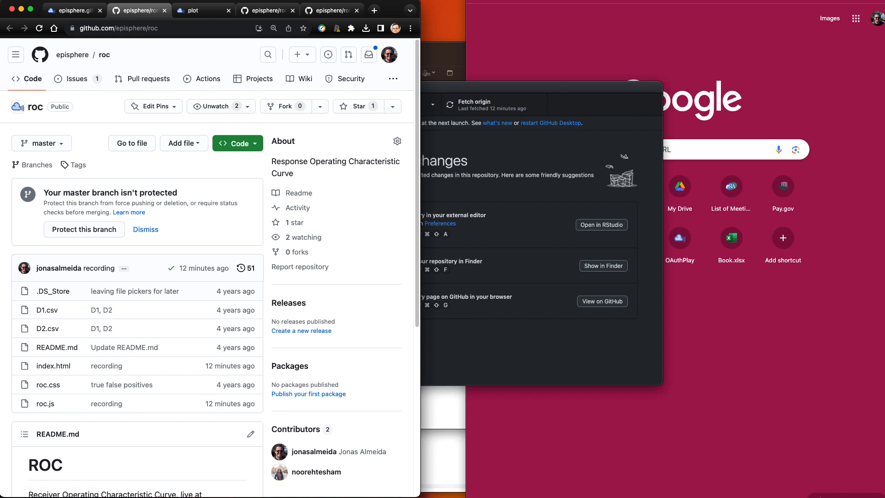
right_click(180, 497)
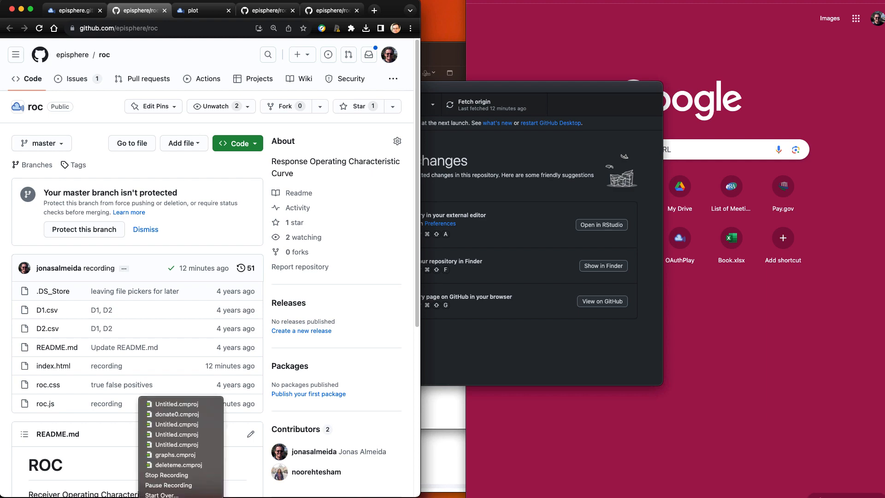